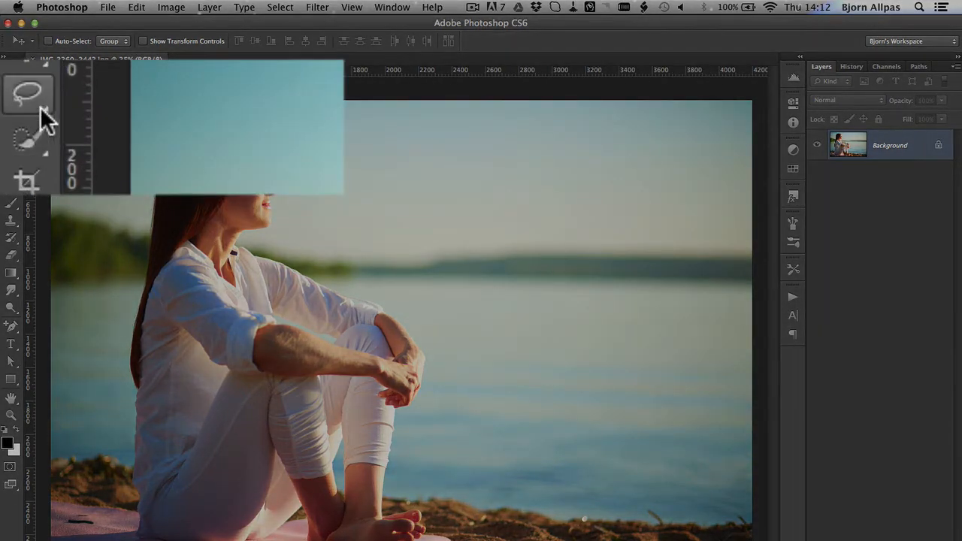
# - Activate the Magnetic Lasso tool with its precise circular cursor and open its Width value for editing
pyautogui.click(38, 106)
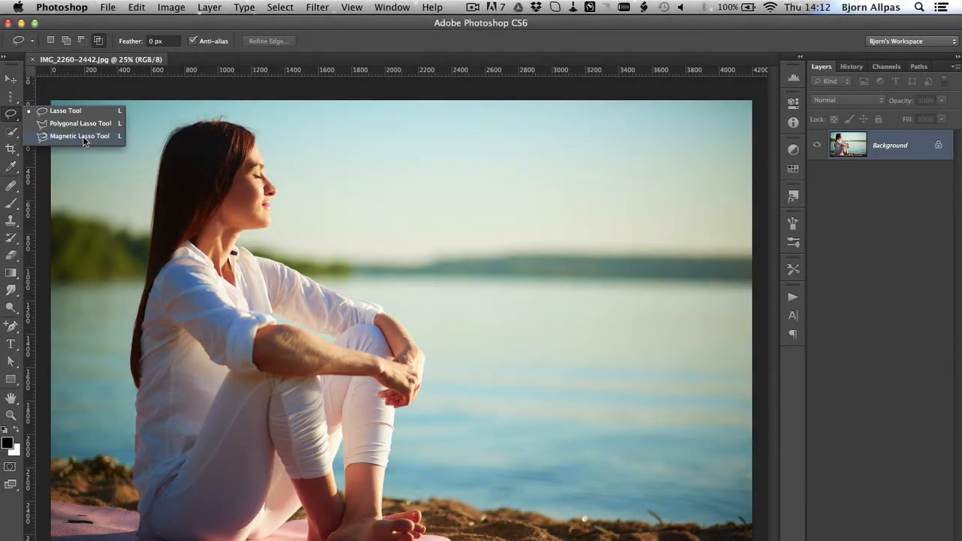
pyautogui.click(82, 136)
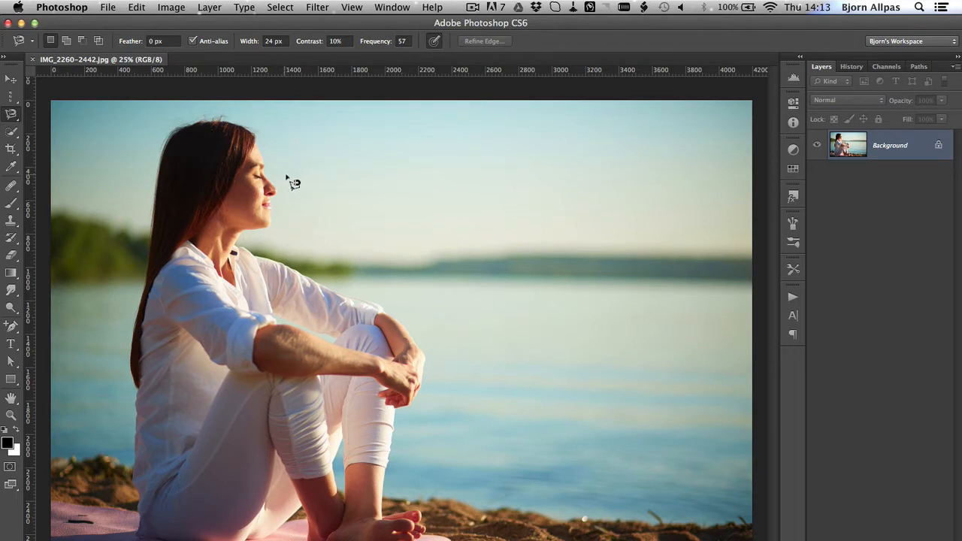
pyautogui.press('capslock')
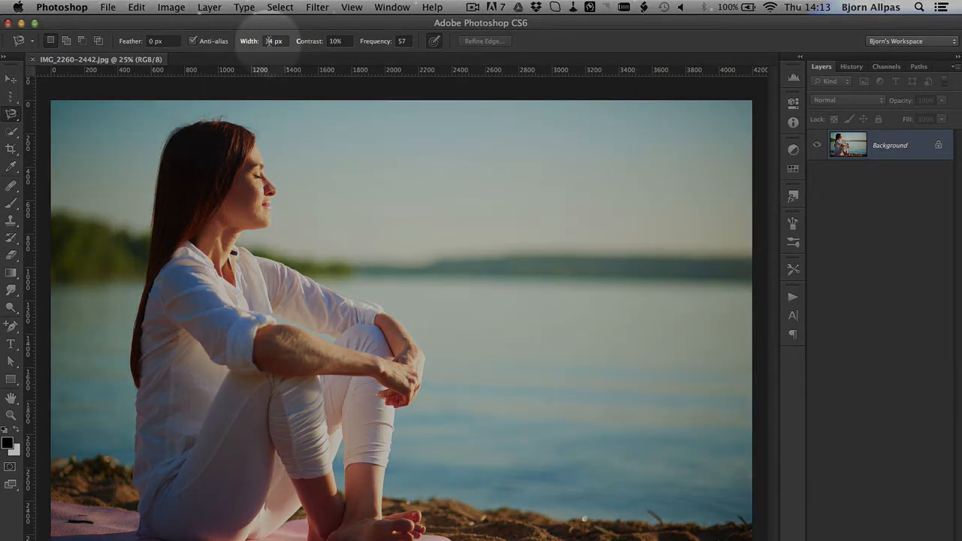
pyautogui.click(273, 42)
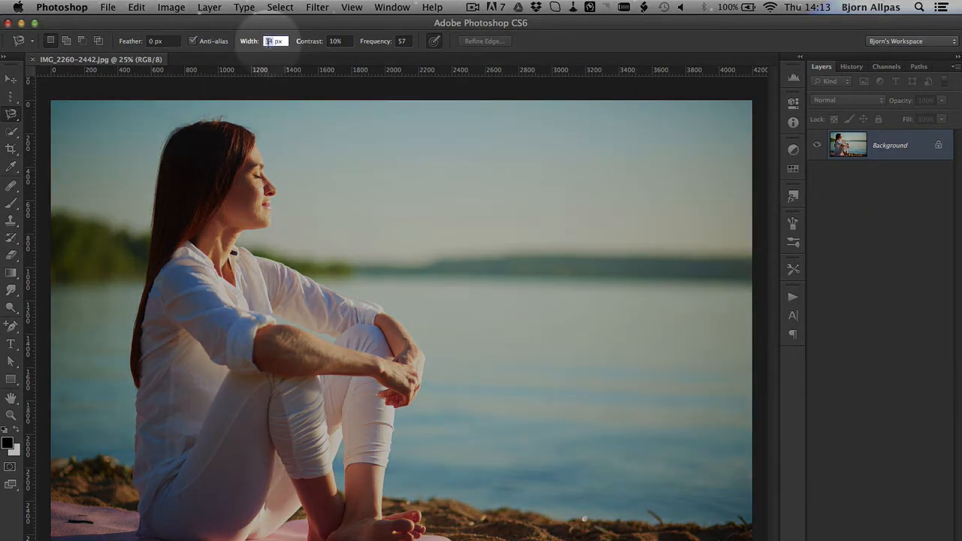
pyautogui.click(358, 31)
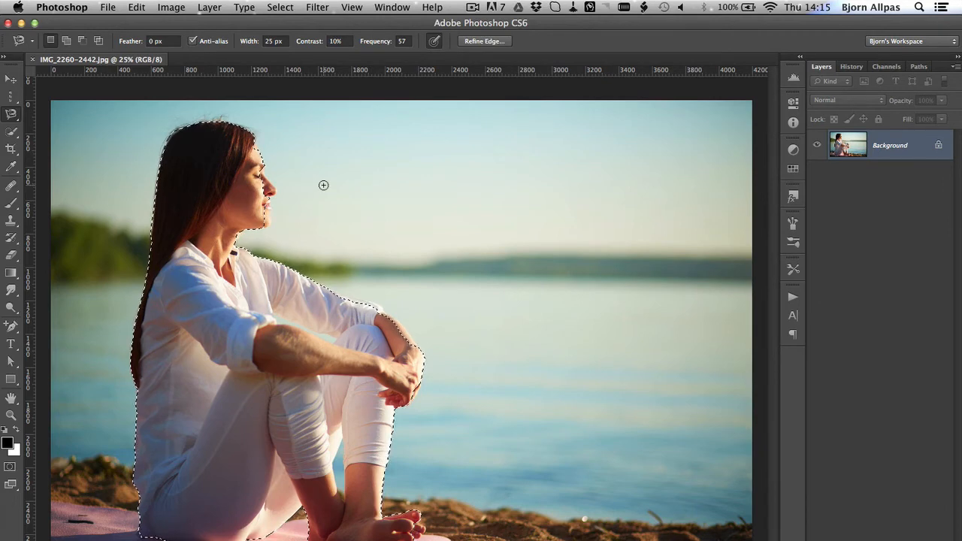
# - Examine the selection outline up close around the woman's head, back, legs and feet
pyautogui.press('super+space')
pyautogui.moveTo(263, 165); pyautogui.dragTo(333, 193)
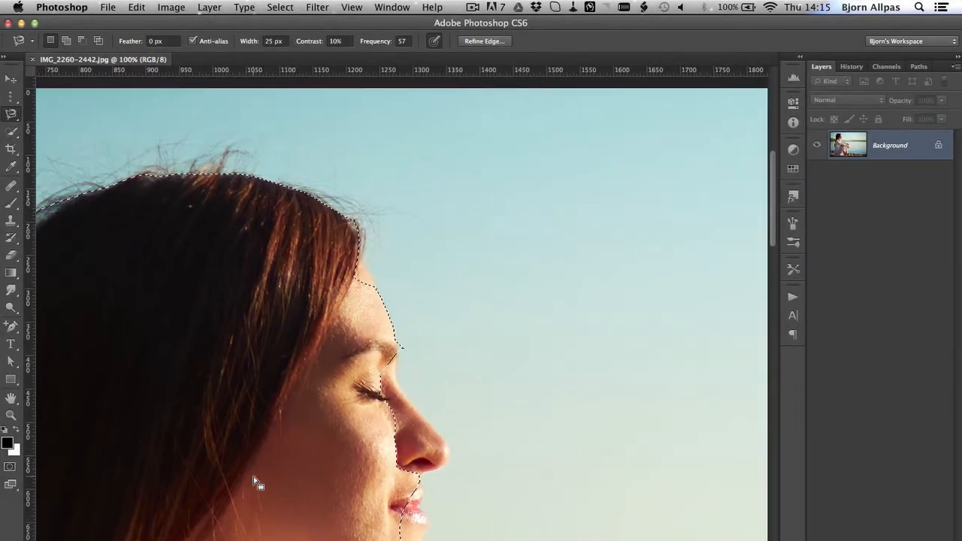
pyautogui.scroll(-15, 254, 476)
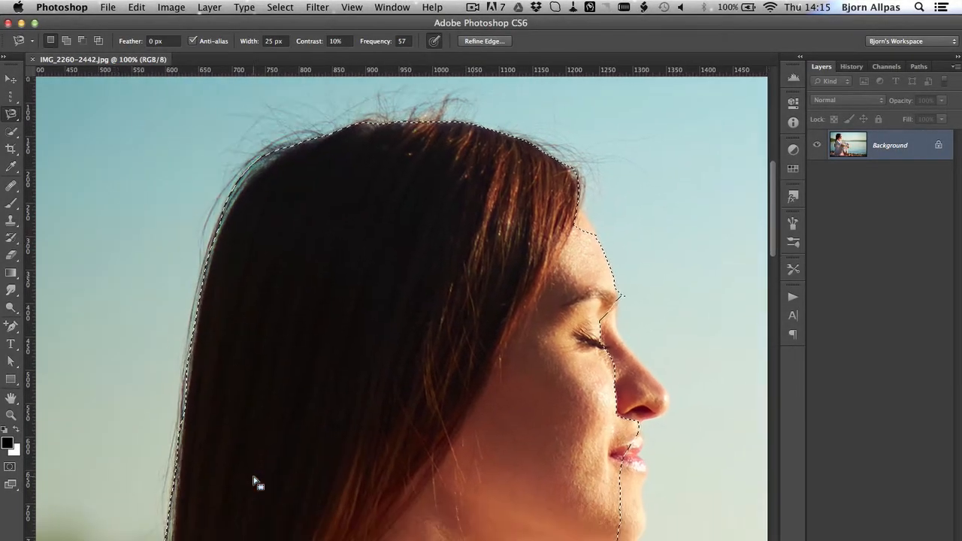
pyautogui.scroll(-15, 253, 477)
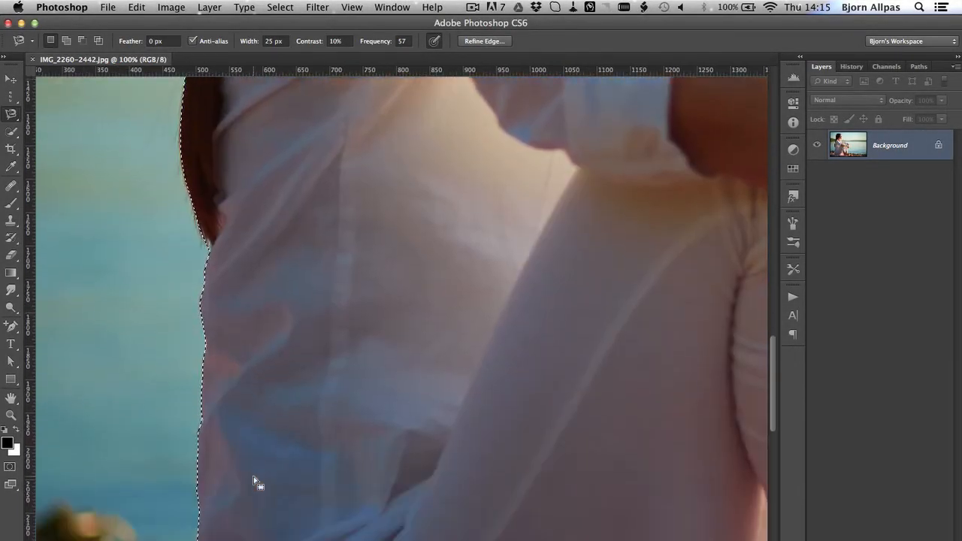
pyautogui.hscroll(15, 253, 477)
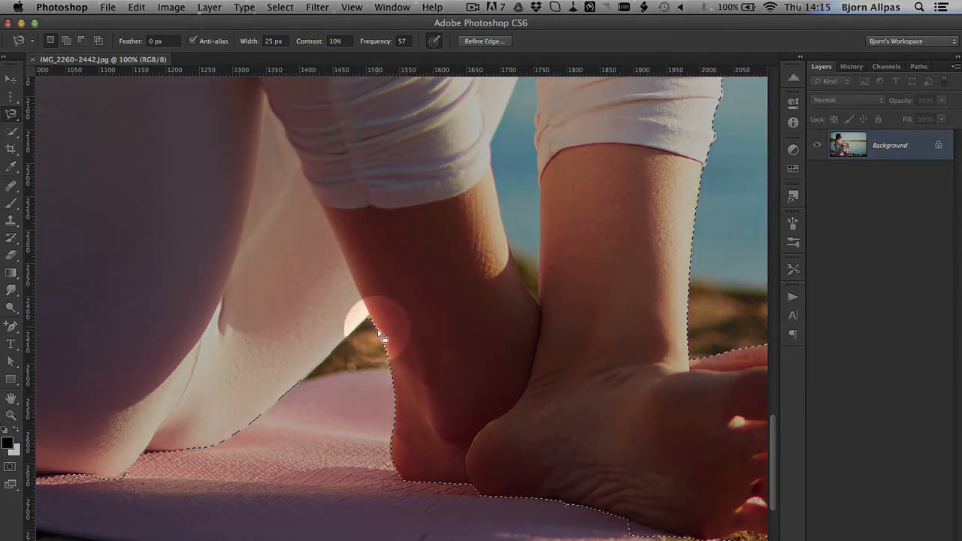
pyautogui.hscroll(10, 413, 460)
pyautogui.scroll(-2, 412, 468)
pyautogui.hscroll(2, 412, 467)
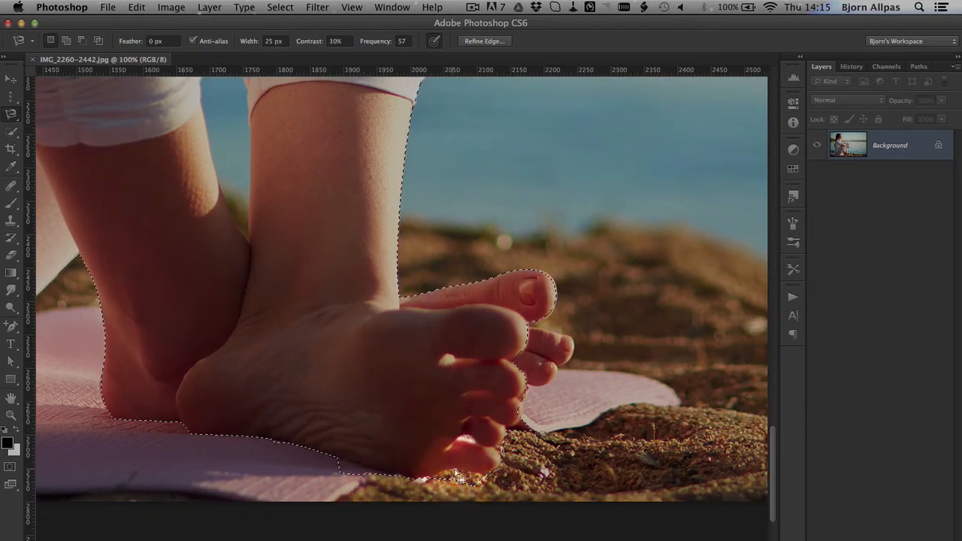
# - Examine the selection outline along the woman's hands, arm, shoulder and face, and return to the overall view
pyautogui.scroll(10, 538, 361)
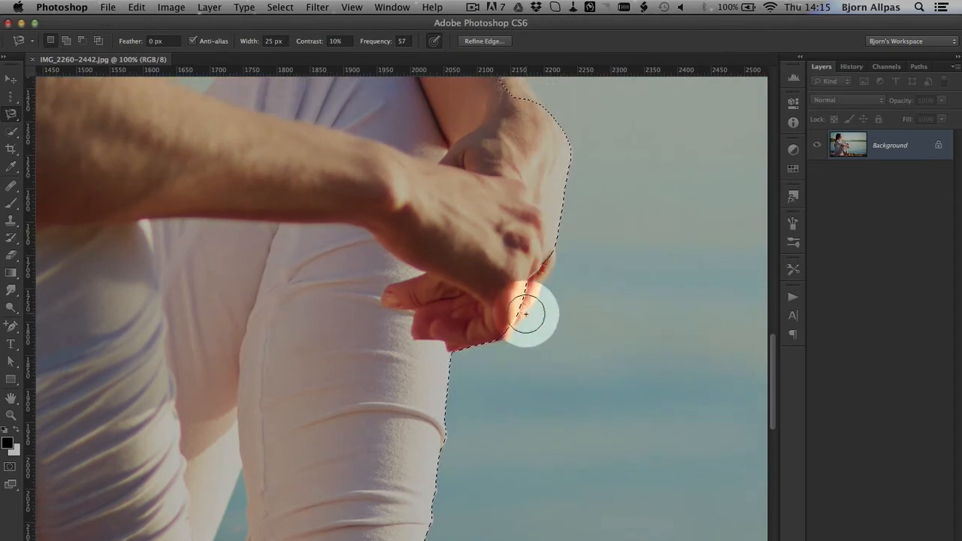
pyautogui.scroll(6, 548, 283)
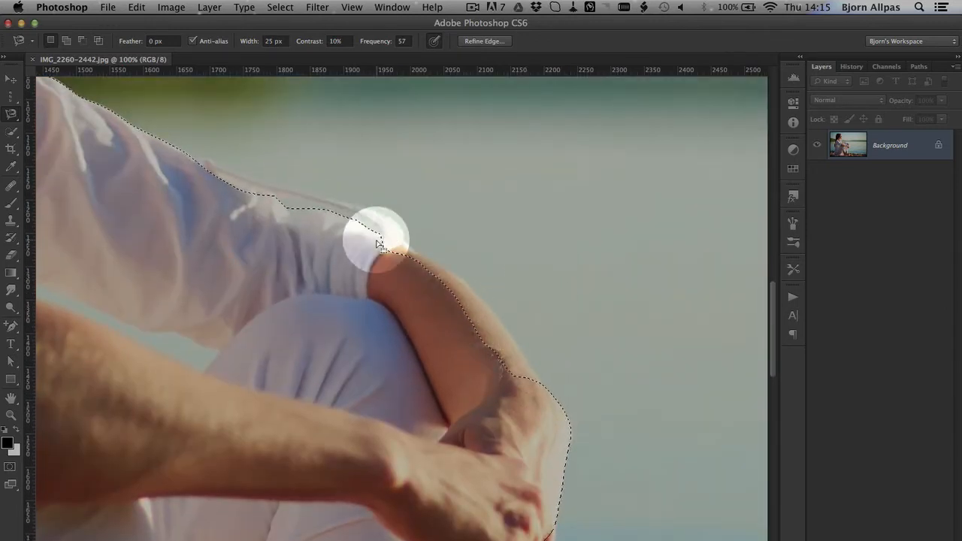
pyautogui.scroll(5, 376, 244)
pyautogui.hscroll(-10, 376, 244)
pyautogui.scroll(8, 376, 244)
pyautogui.hscroll(-4, 377, 243)
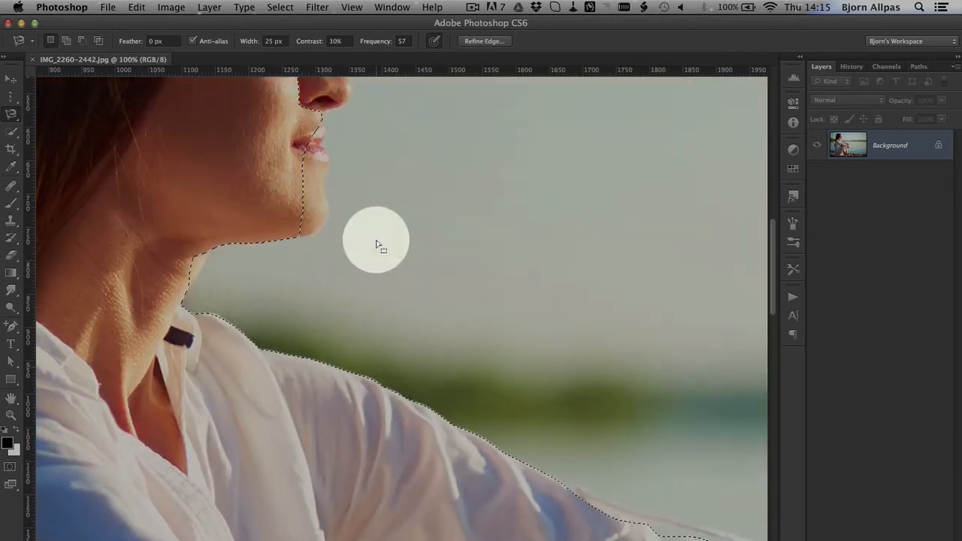
pyautogui.press('super+minus')
pyautogui.press('super+minus')
pyautogui.press('super+minus')
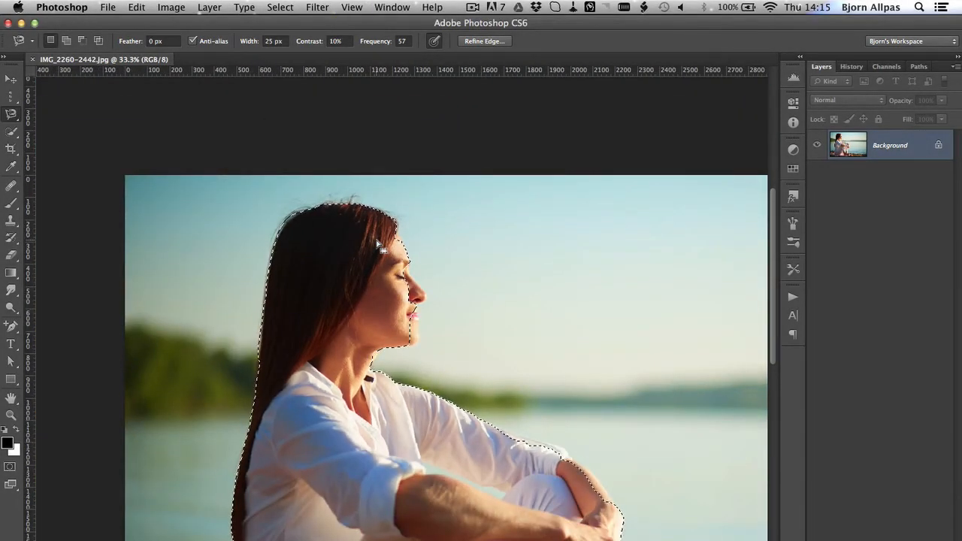
pyautogui.scroll(-5, 379, 245)
pyautogui.hscroll(4, 380, 246)
pyautogui.press('super+h')
pyautogui.press('super+minus')
pyautogui.press('super+h')
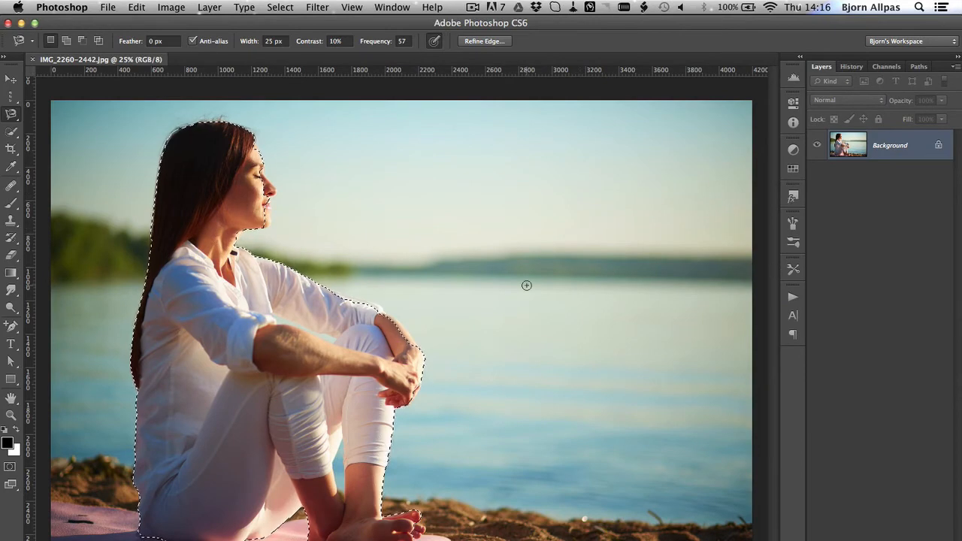
# - Try masking out the woman with the inverted selection, undo the mask and restore the original selection
pyautogui.press('shift+super+i')
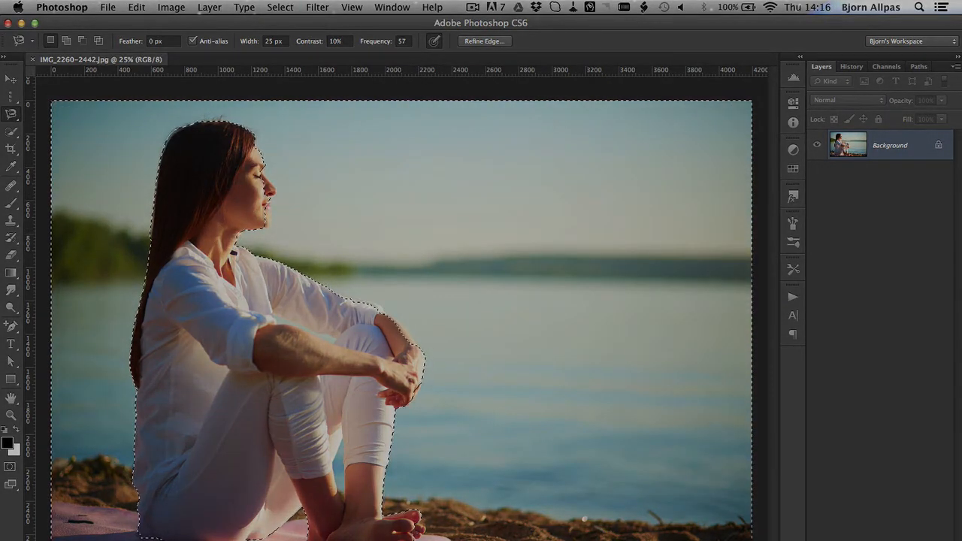
pyautogui.click(837, 523)
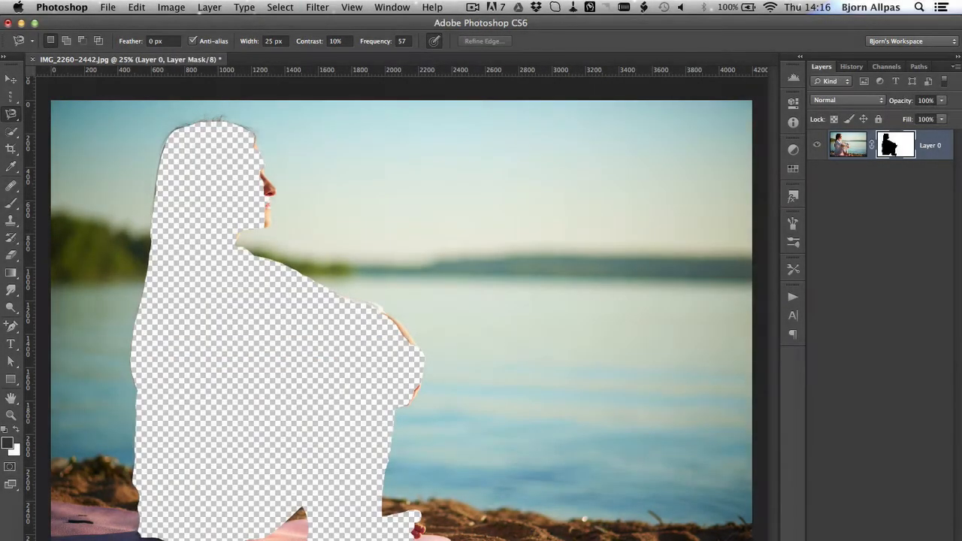
pyautogui.press('super+z')
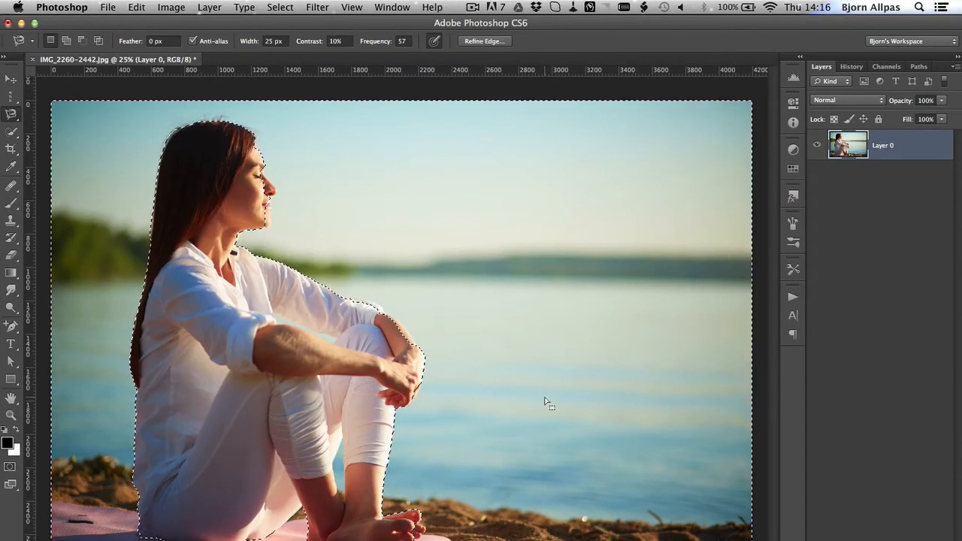
pyautogui.press('super+shift+i')
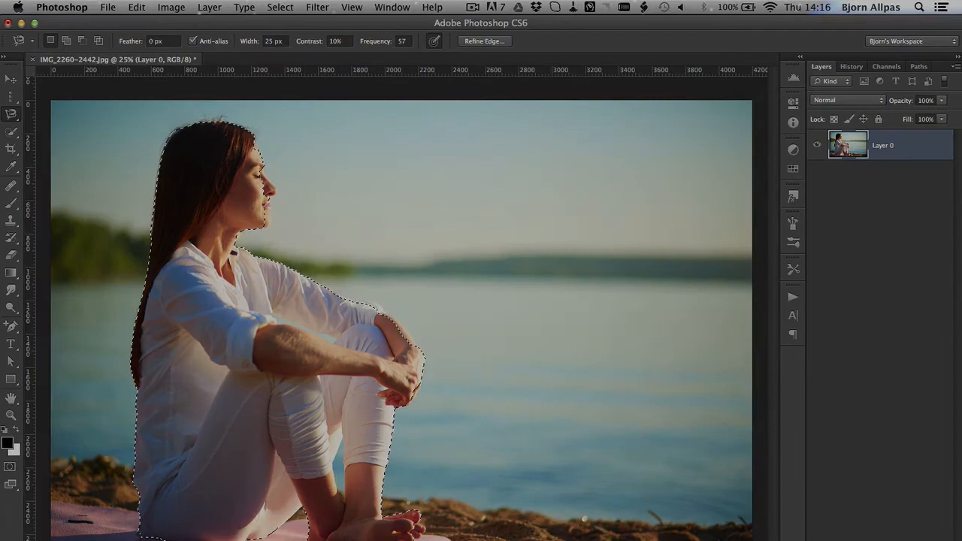
# - Add a layer mask from the selection of the woman to hide the background
pyautogui.click(864, 540)
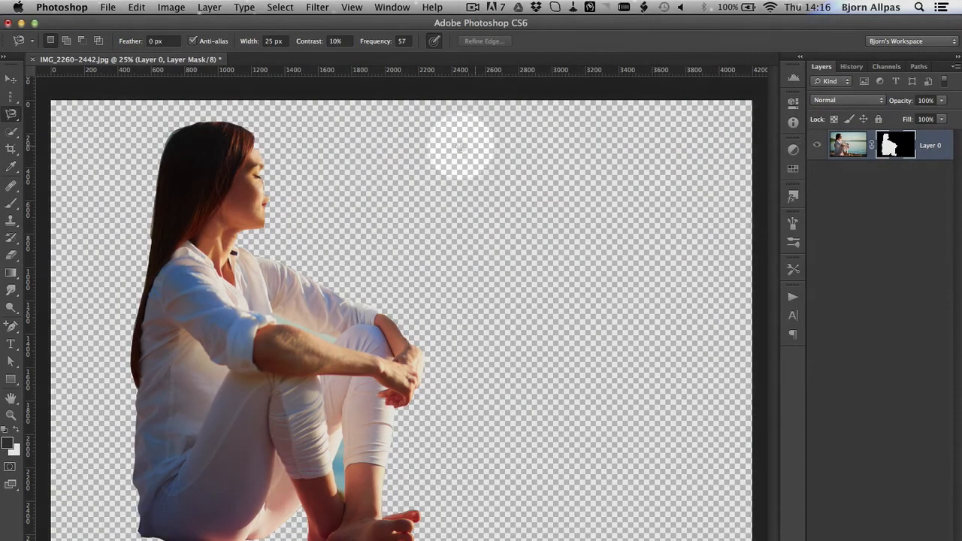
# - Set up the Eraser with a 25 px brush for retouching the layer mask around the woman's face
pyautogui.press('super+space')
pyautogui.moveTo(263, 179); pyautogui.dragTo(371, 203)
pyautogui.press('e')
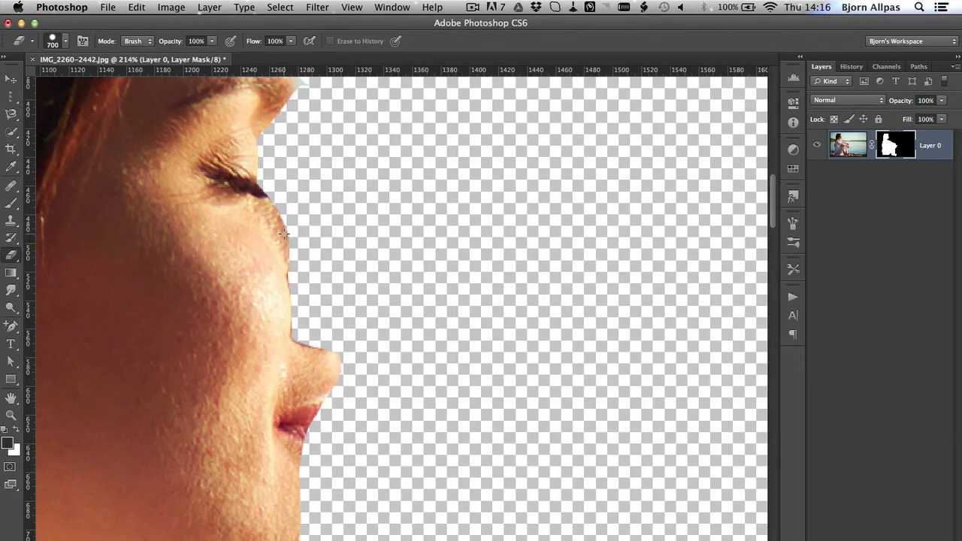
pyautogui.click(66, 42)
pyautogui.moveTo(55, 80); pyautogui.dragTo(34, 83)
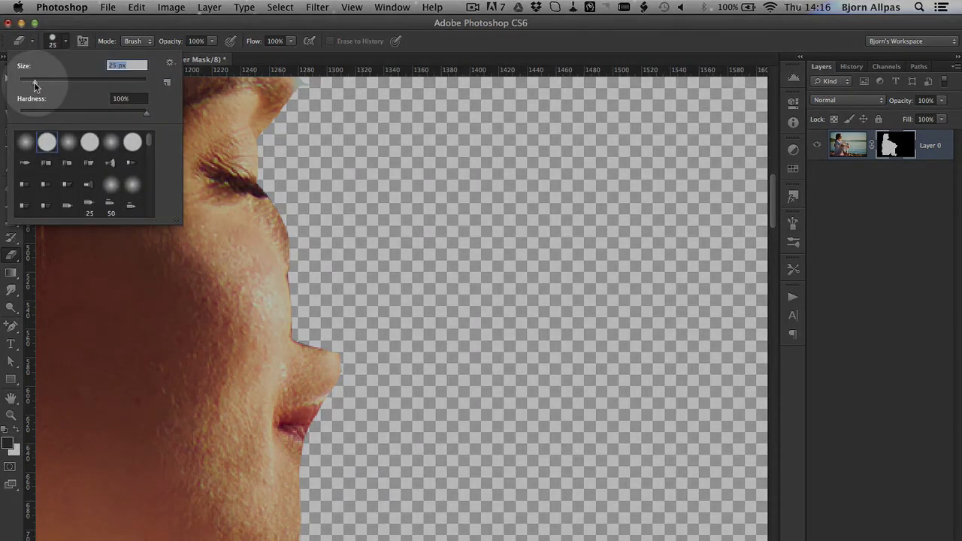
pyautogui.click(65, 41)
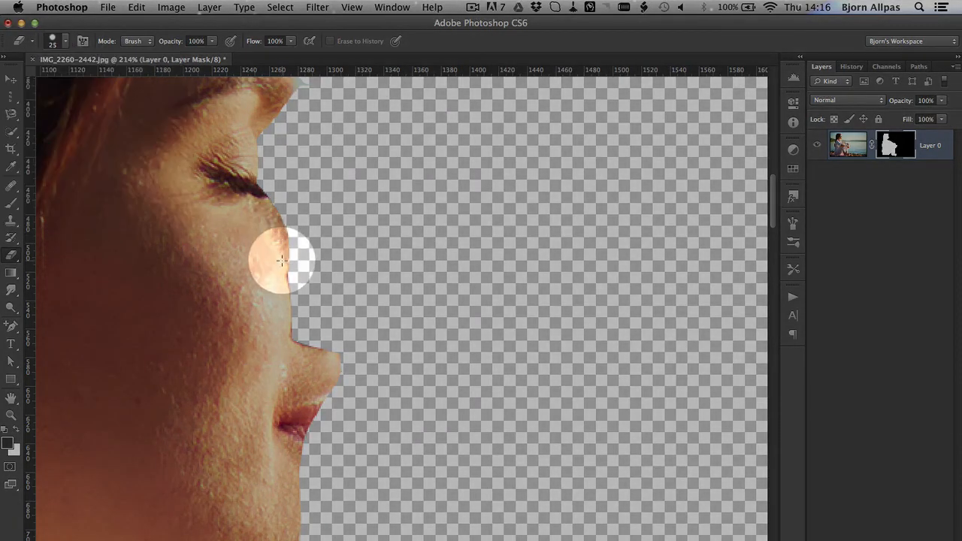
# - Erase on the layer mask along the nose, lips and chin to restore the missing edge of the woman's profile
pyautogui.moveTo(282, 261)
pyautogui.mouseDown()
pyautogui.moveTo(320, 268)
pyautogui.moveTo(262, 210)
pyautogui.moveTo(239, 164)
pyautogui.moveTo(242, 142)
pyautogui.moveTo(274, 111)
pyautogui.moveTo(294, 188)
pyautogui.moveTo(359, 297)
pyautogui.moveTo(371, 308)
pyautogui.moveTo(365, 271)
pyautogui.moveTo(389, 317)
pyautogui.moveTo(344, 329)
pyautogui.moveTo(300, 287)
pyautogui.moveTo(297, 324)
pyautogui.moveTo(342, 339)
pyautogui.moveTo(309, 434)
pyautogui.moveTo(328, 398)
pyautogui.moveTo(350, 432)
pyautogui.moveTo(305, 497)
pyautogui.moveTo(345, 488)
pyautogui.moveTo(345, 470)
pyautogui.moveTo(348, 496)
pyautogui.moveTo(336, 518)
pyautogui.moveTo(325, 504)
pyautogui.moveTo(339, 367)
pyautogui.moveTo(355, 412)
pyautogui.moveTo(348, 429)
pyautogui.moveTo(297, 437)
pyautogui.moveTo(307, 341)
pyautogui.moveTo(302, 393)
pyautogui.moveTo(340, 431)
pyautogui.mouseUp()
pyautogui.scroll(-5, 327, 481)
pyautogui.scroll(2, 307, 423)
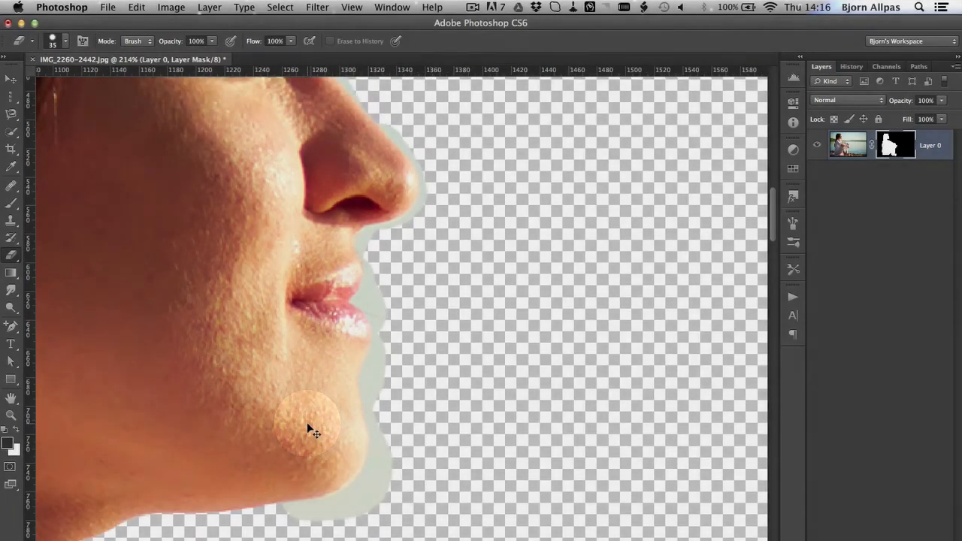
pyautogui.press('super+minus')
pyautogui.press('super+0')
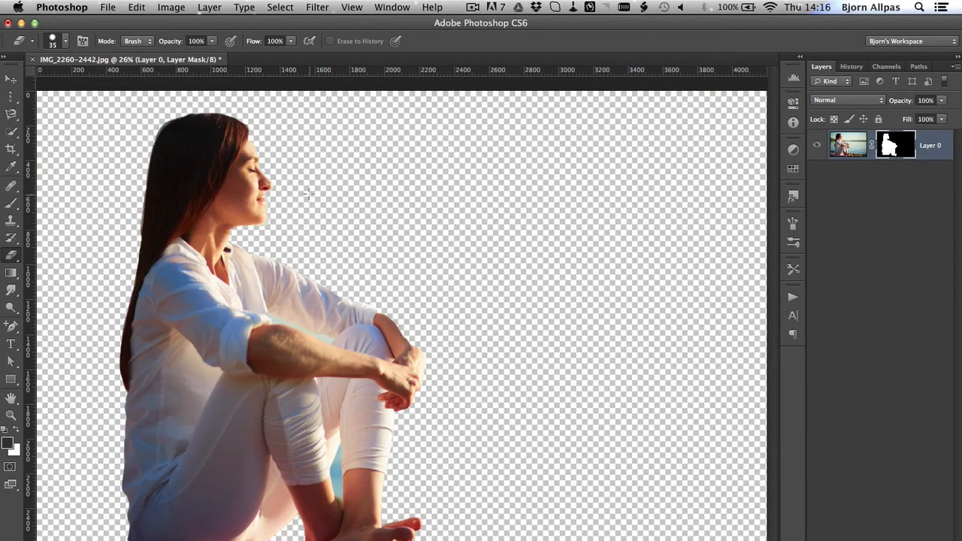